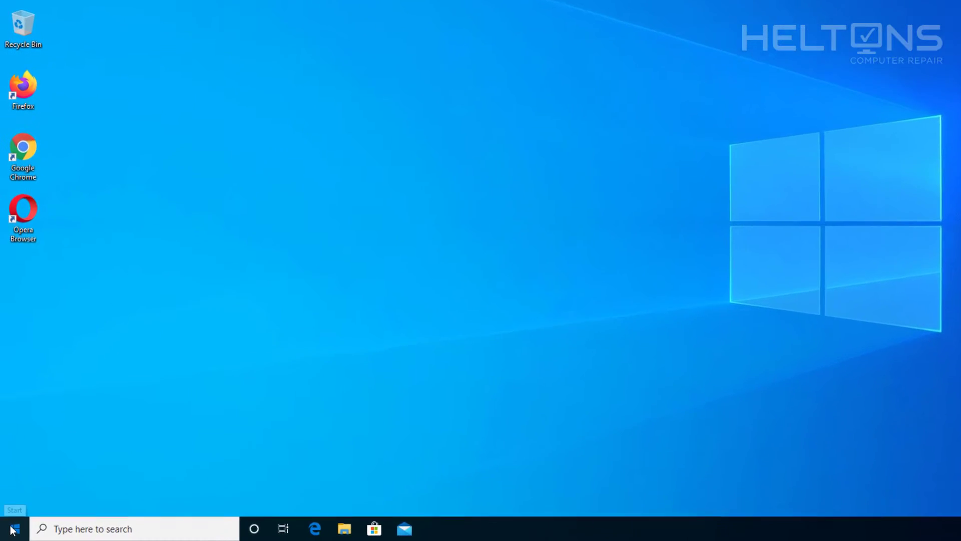
# Open the installed apps list in Windows Settings
pyautogui.click(12, 531)
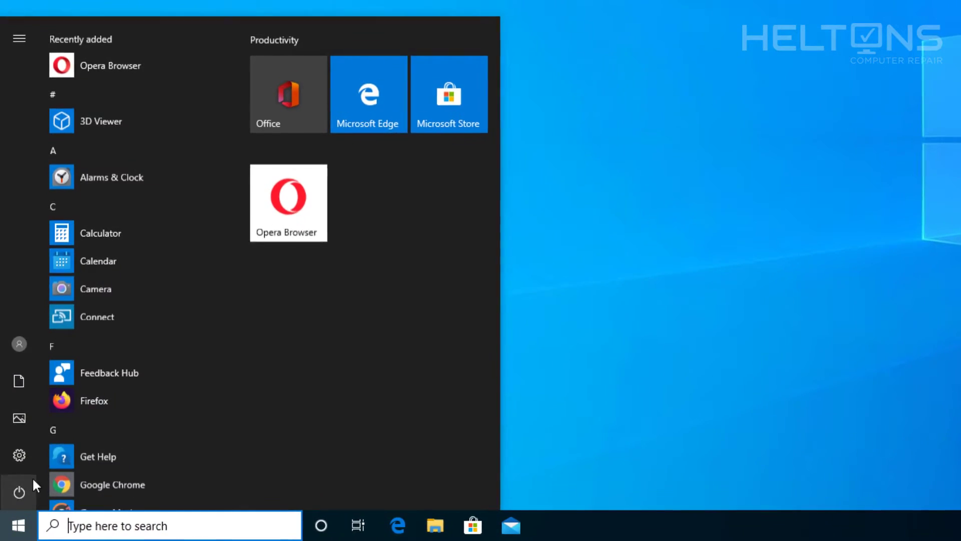
pyautogui.click(20, 454)
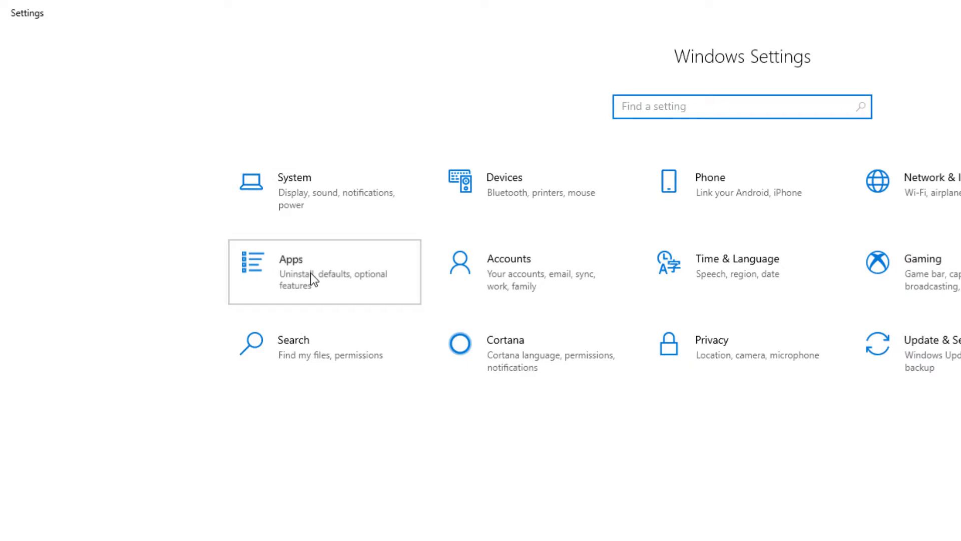
pyautogui.click(311, 274)
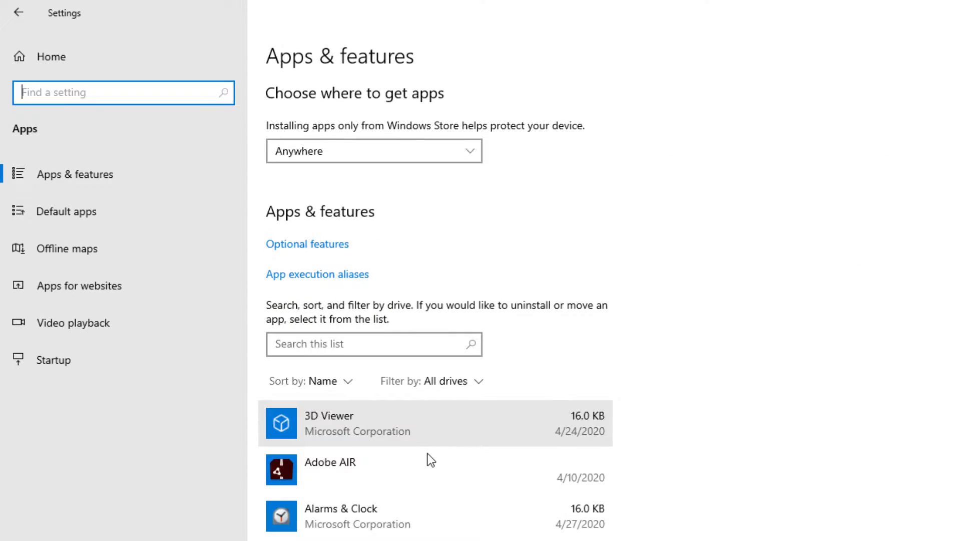
pyautogui.scroll(-20, 431, 460)
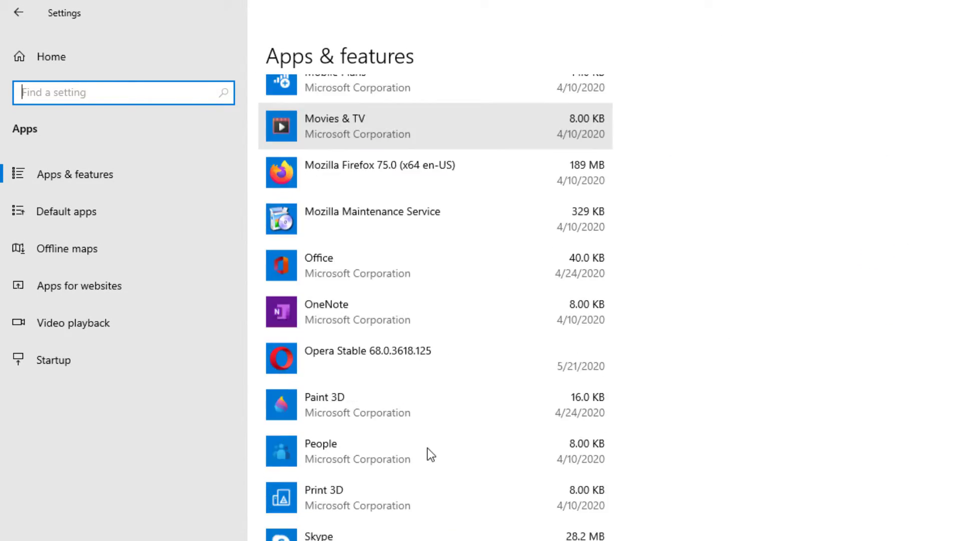
pyautogui.scroll(-4, 401, 391)
pyautogui.scroll(5, 384, 340)
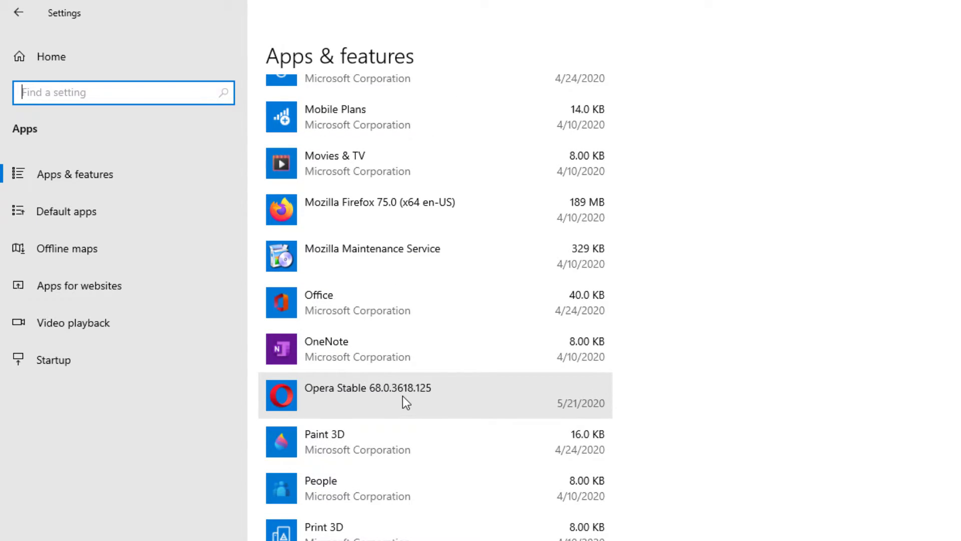
# Start uninstalling Opera Stable, then decline the uninstaller's permission prompt
pyautogui.click(401, 395)
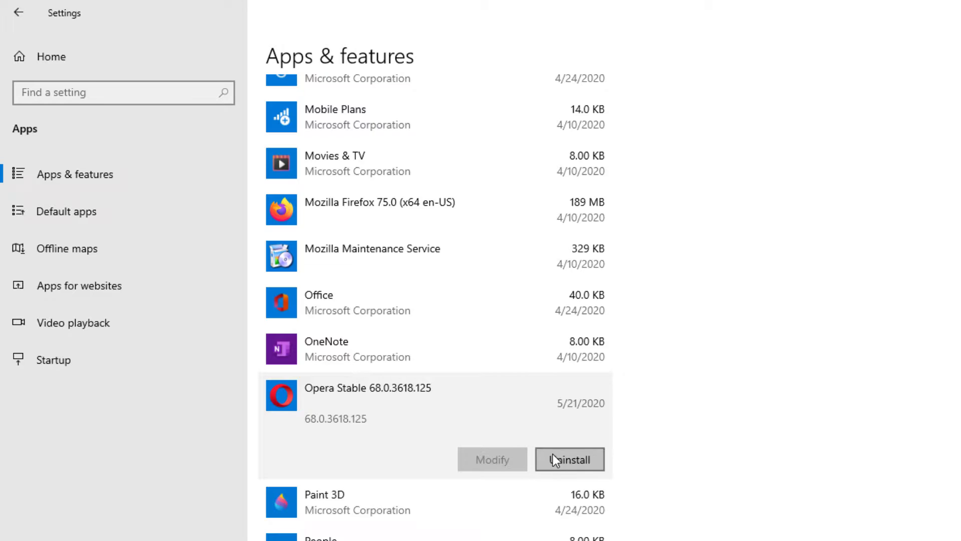
pyautogui.click(552, 454)
pyautogui.click(637, 422)
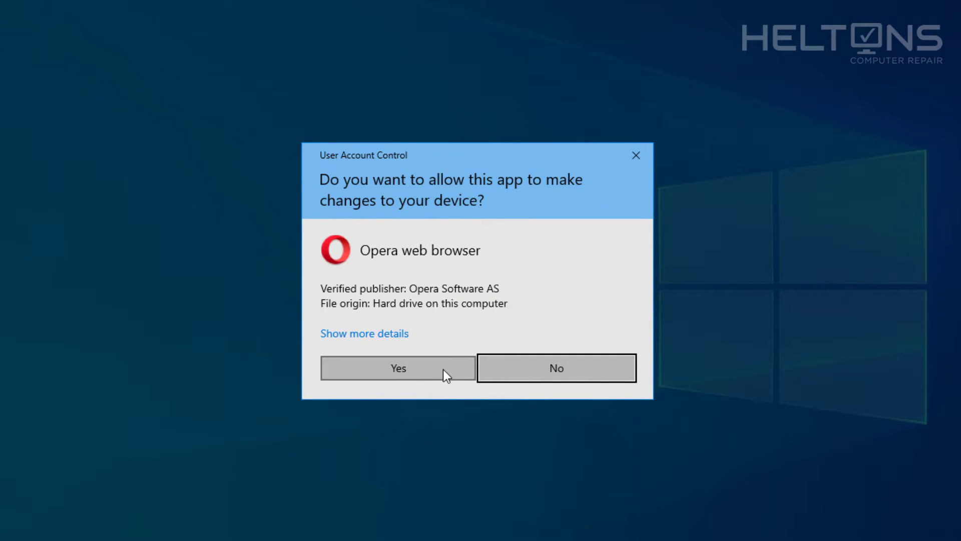
pyautogui.click(545, 367)
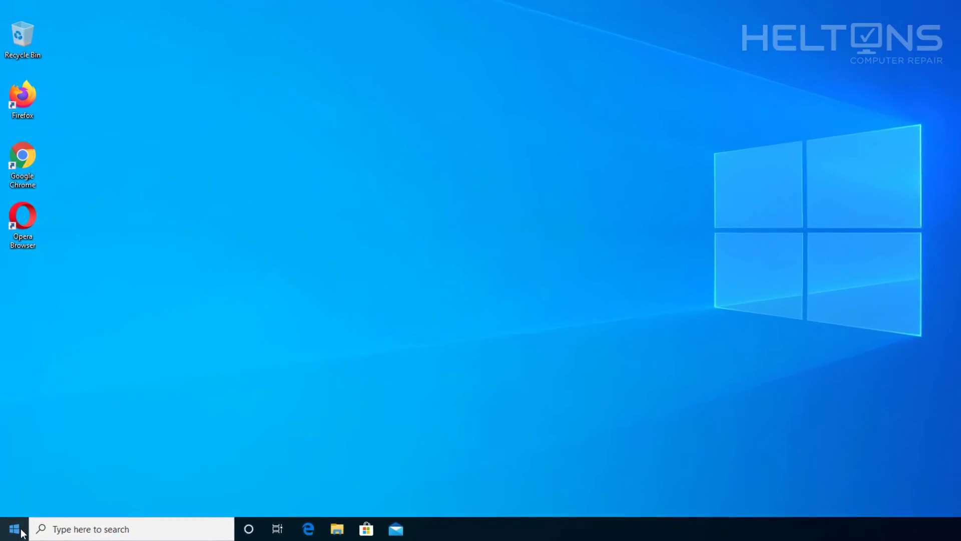
# Uninstall Opera Browser from its Start menu entry, selecting Opera Stable in the program list
pyautogui.click(12, 530)
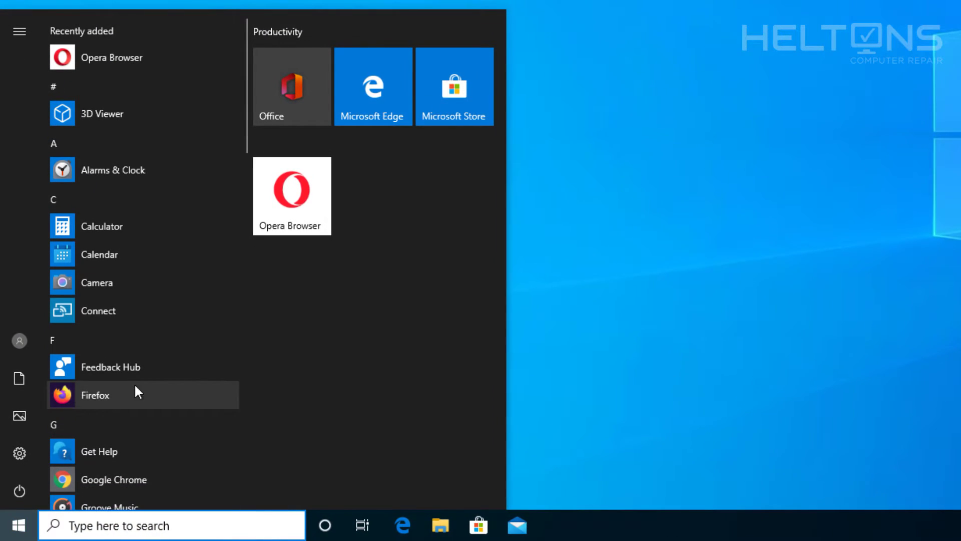
pyautogui.scroll(-10, 116, 370)
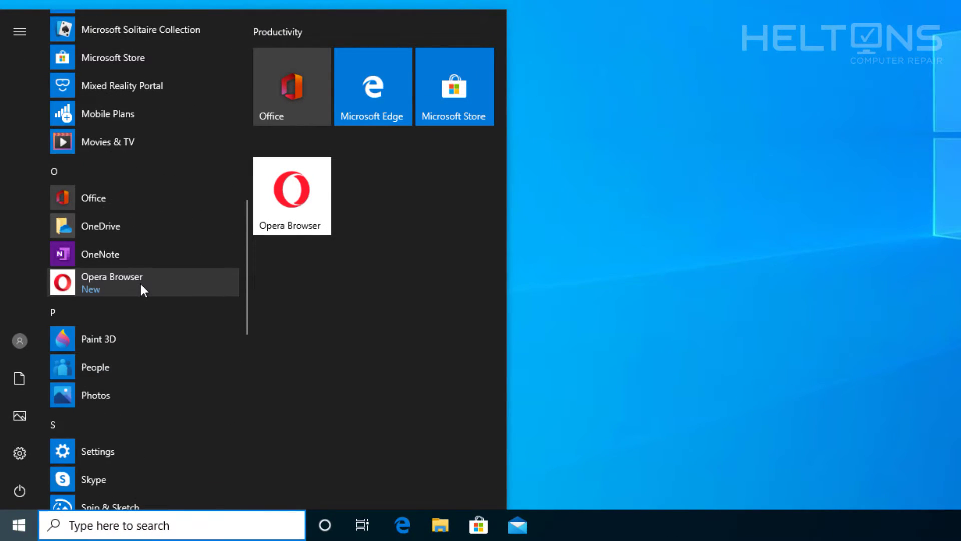
pyautogui.rightClick(139, 281)
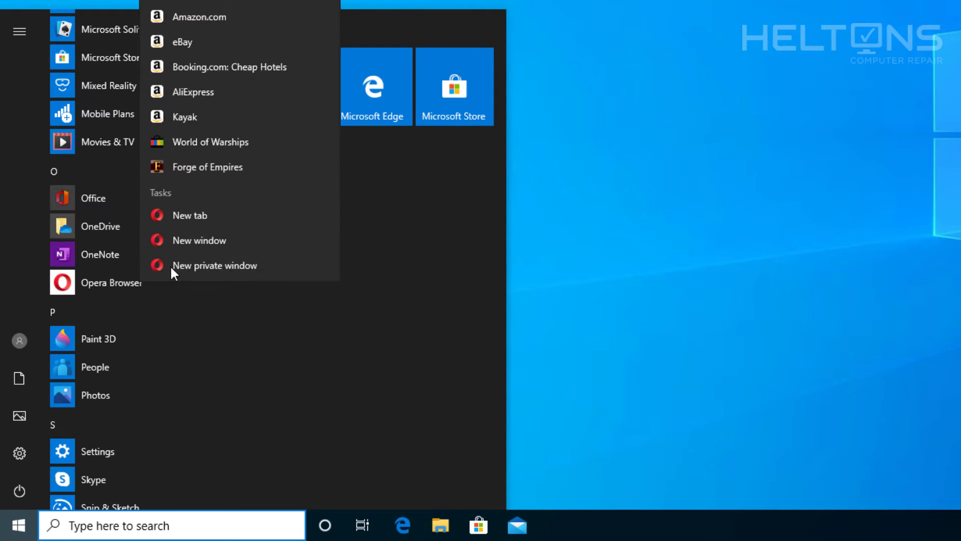
pyautogui.click(170, 4)
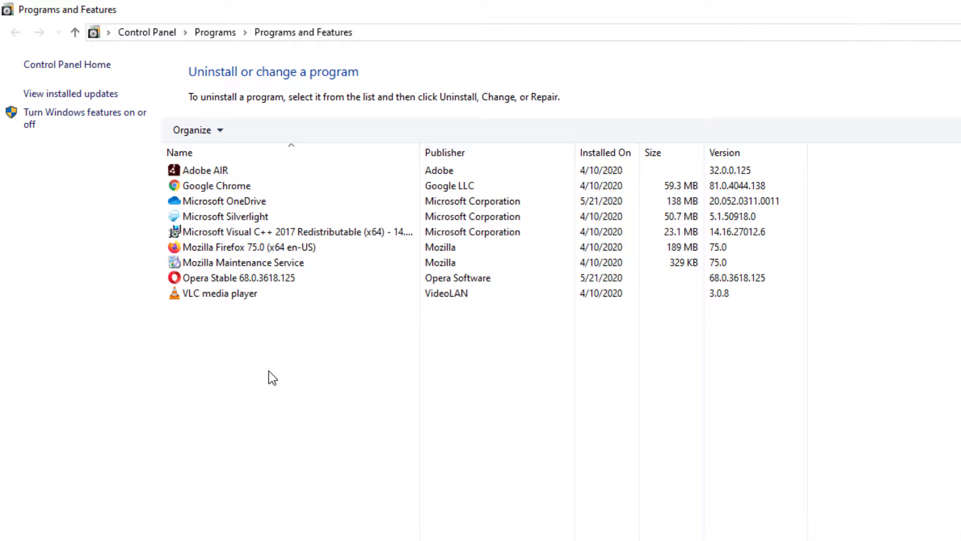
pyautogui.click(353, 281)
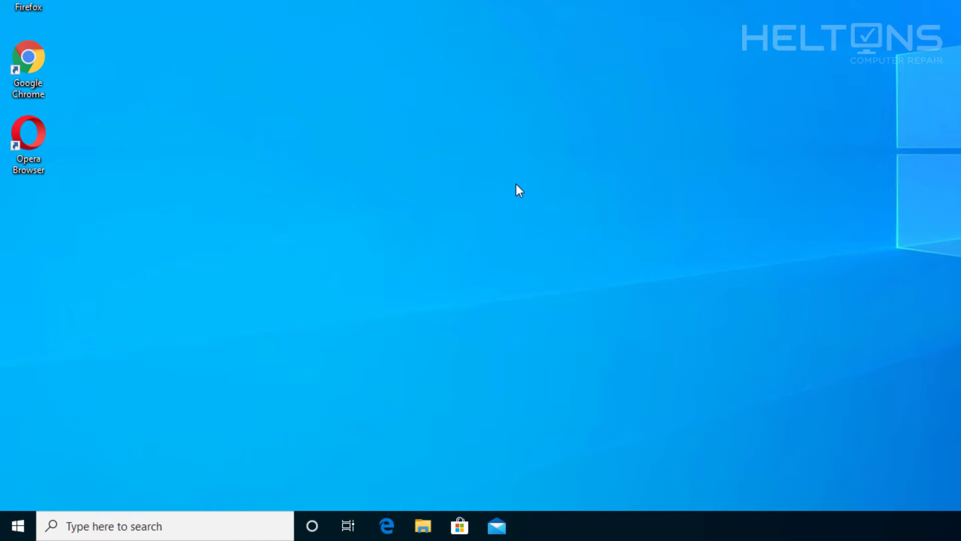
# Search the Start menu for 'control' and open Control Panel
pyautogui.click(18, 525)
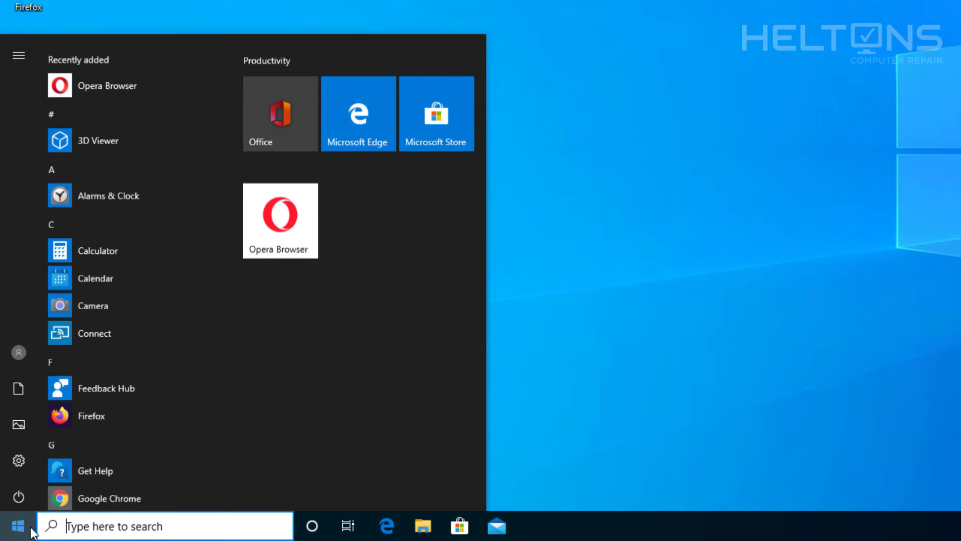
pyautogui.write('config')
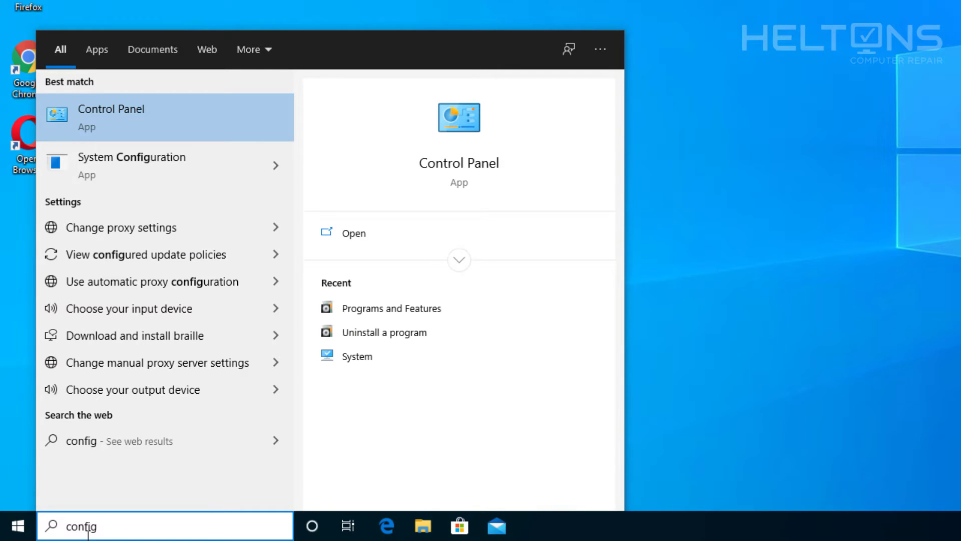
pyautogui.doubleClick(88, 535)
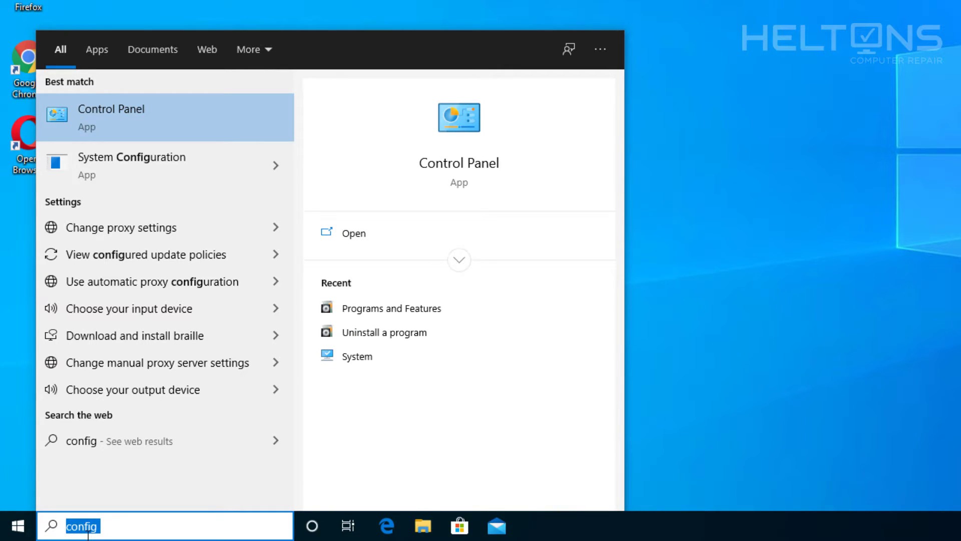
pyautogui.write('control')
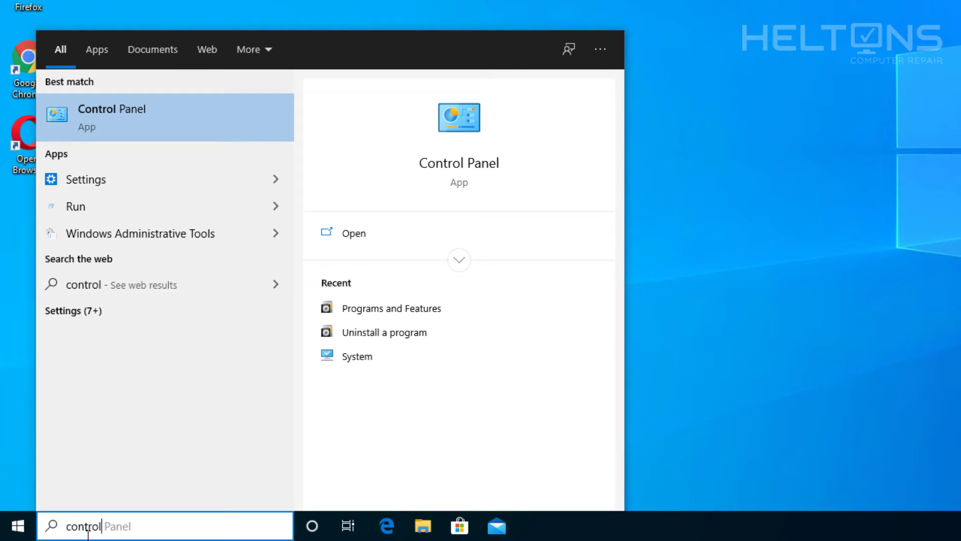
pyautogui.press('Return')
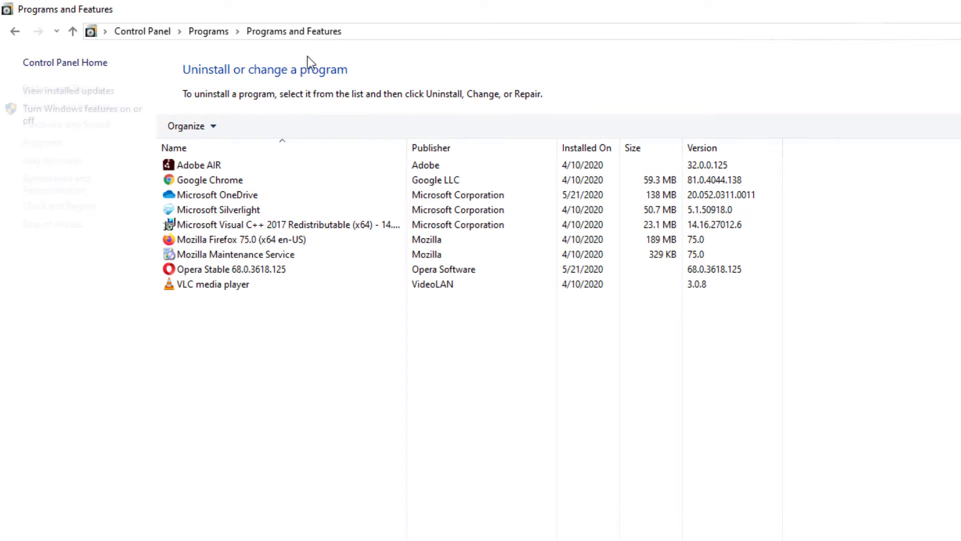
# Select Opera Stable 68.0.3618.125 and run Uninstall to bring up the Opera Installer
pyautogui.click(239, 273)
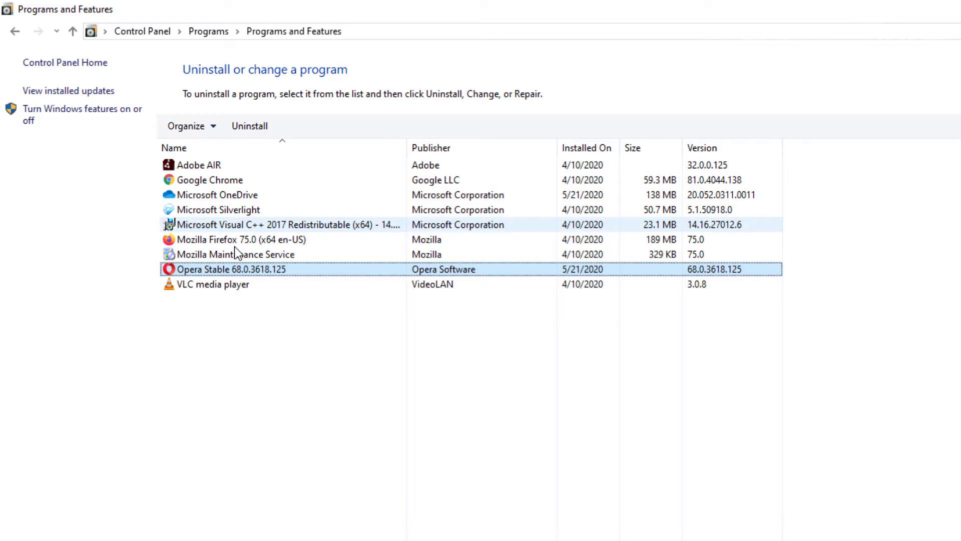
pyautogui.doubleClick(232, 274)
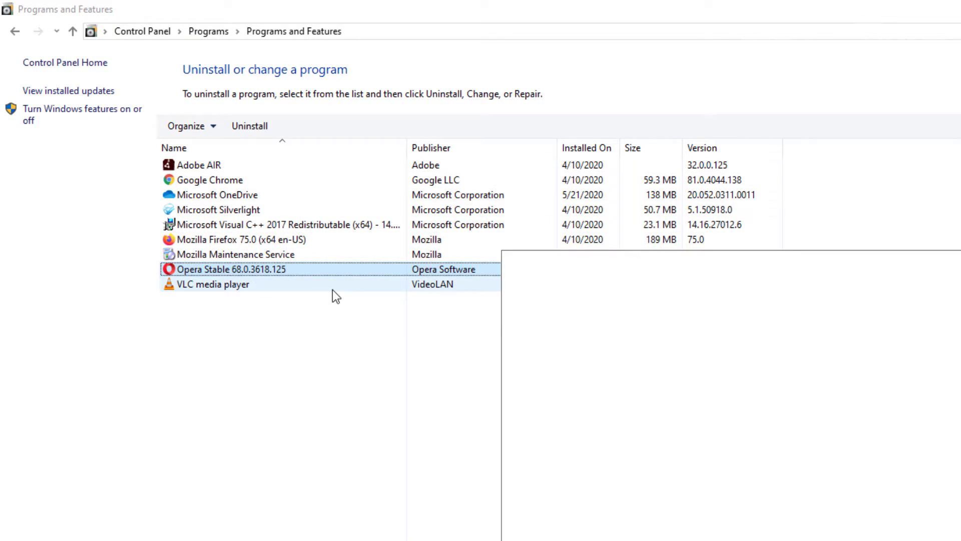
pyautogui.click(958, 269)
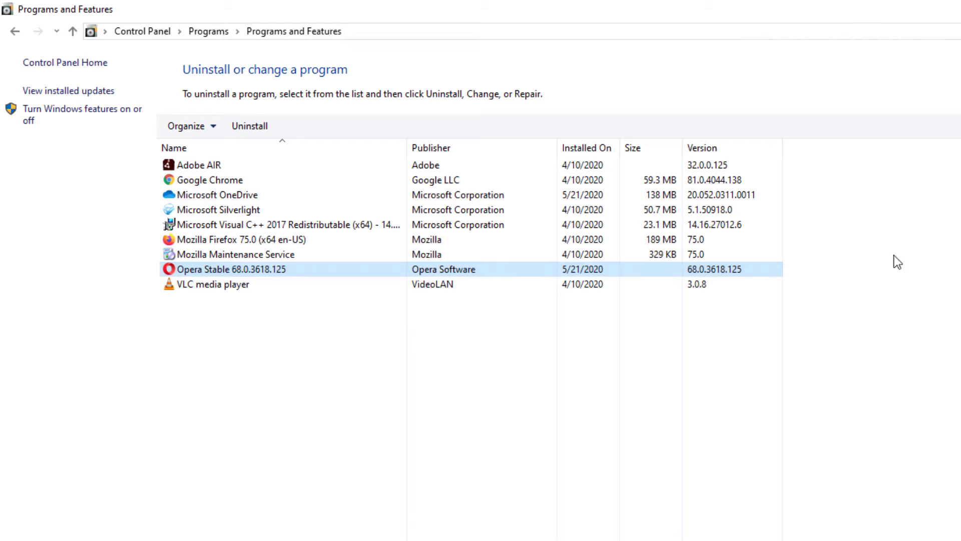
pyautogui.click(252, 125)
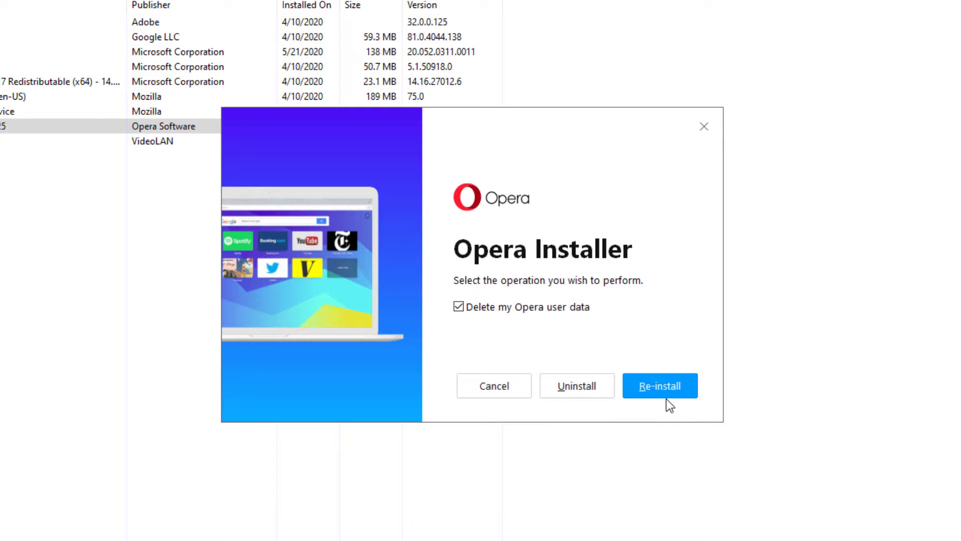
# Uninstall Opera with the 'reinstalling or updating' reason, confirming loss of browser data
pyautogui.click(581, 390)
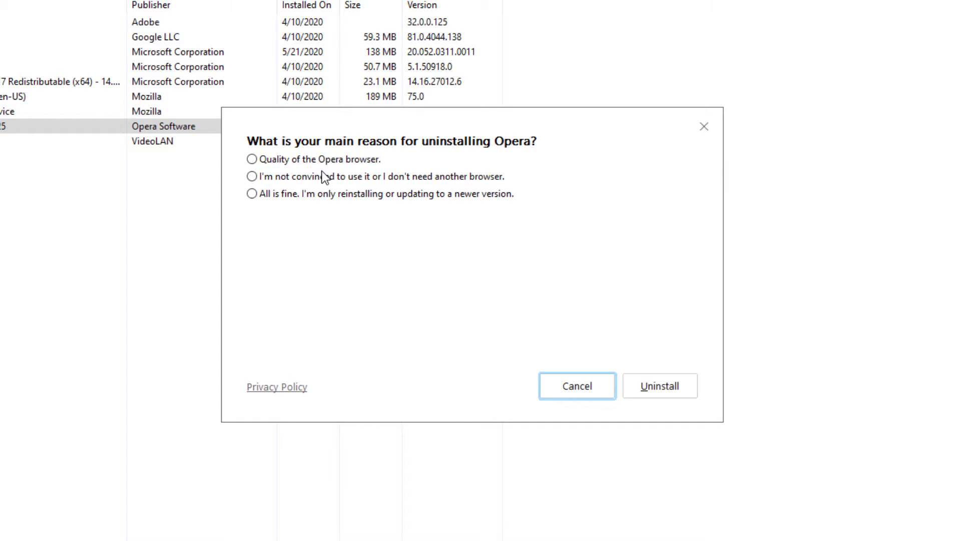
pyautogui.click(287, 199)
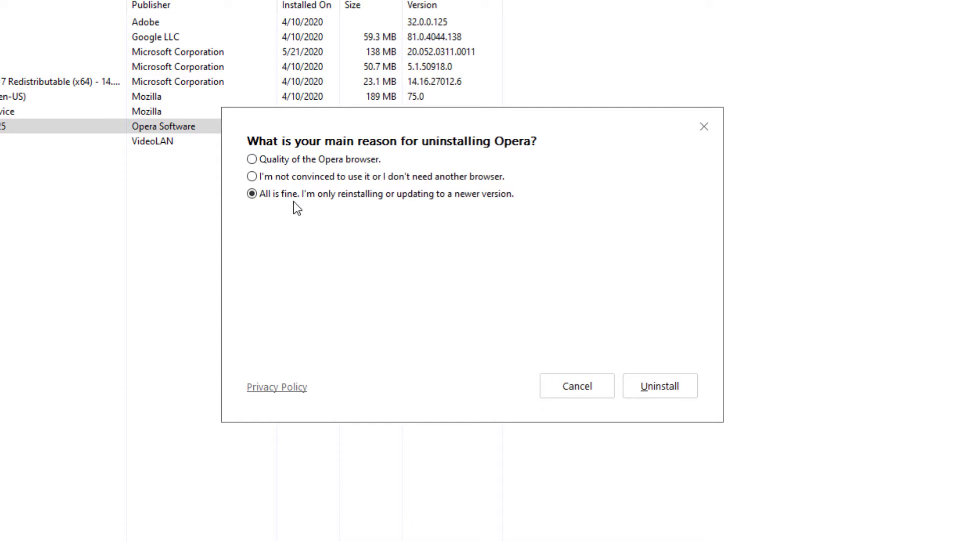
pyautogui.click(318, 179)
pyautogui.click(300, 194)
pyautogui.click(649, 384)
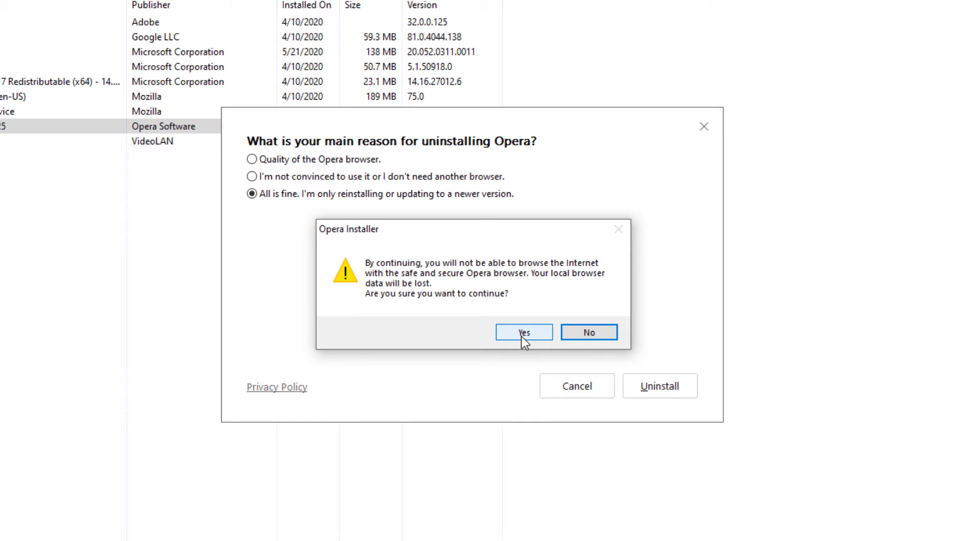
pyautogui.click(523, 333)
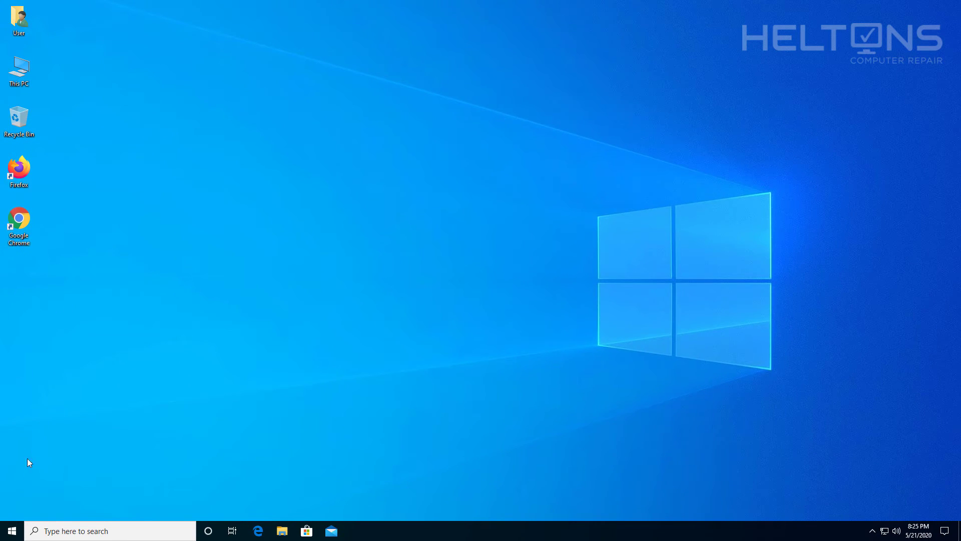
# Scroll the Start menu app list to confirm Opera is gone, then return to the desktop
pyautogui.click(12, 530)
pyautogui.scroll(-8, 68, 439)
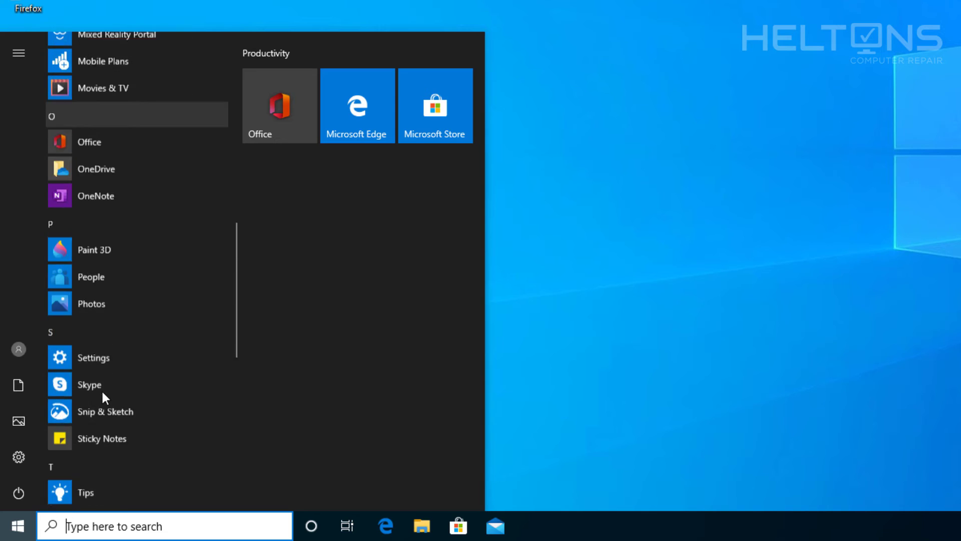
pyautogui.scroll(-6, 101, 389)
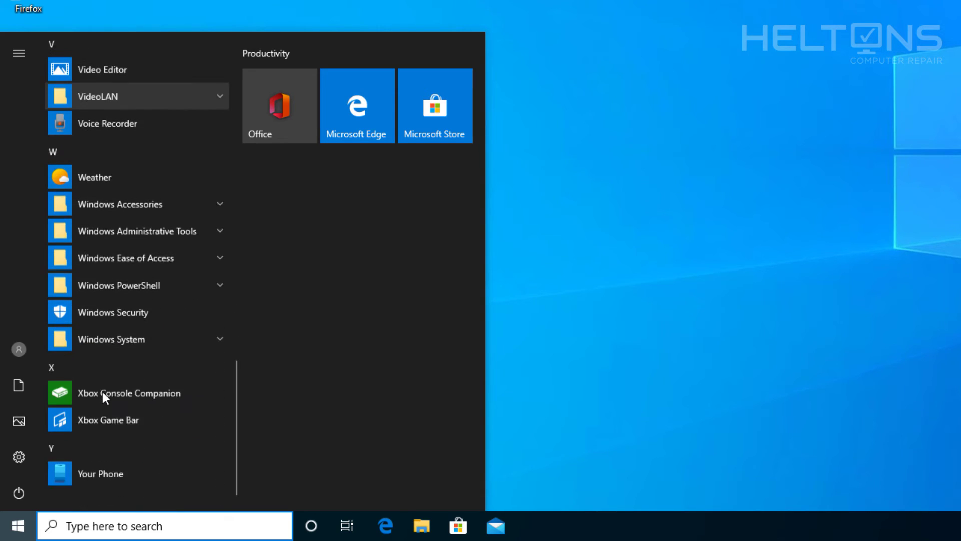
pyautogui.click(685, 243)
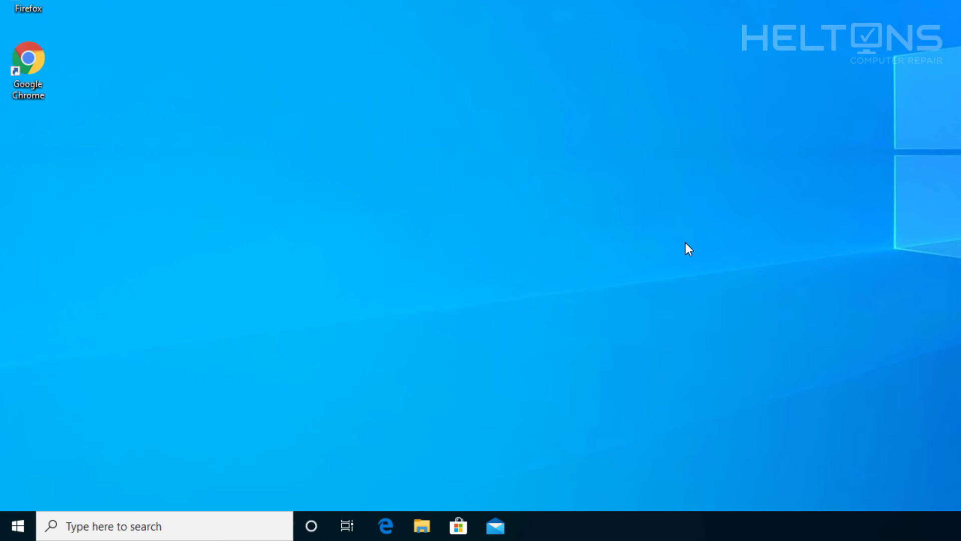